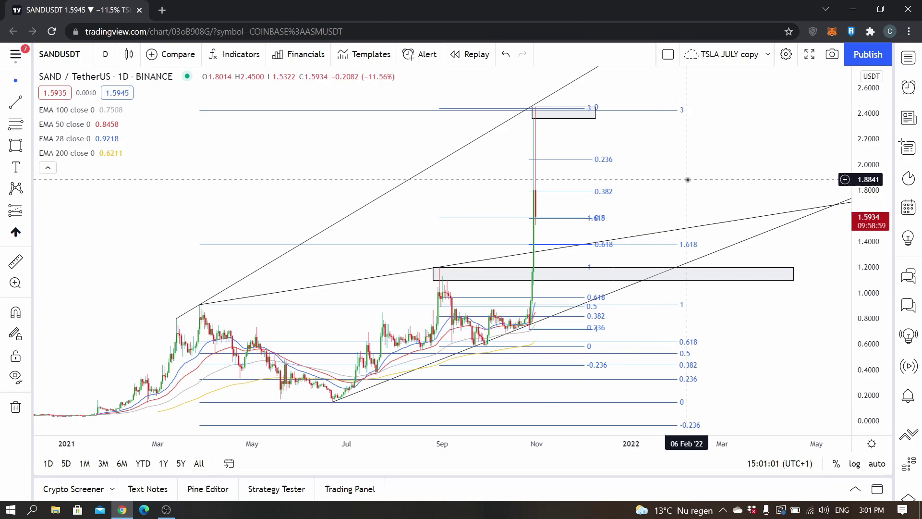
Switch the SAND/USDT chart from daily to 4-hour candles, framed on the recent bars
left_click_drag(687, 183, 645, 167)
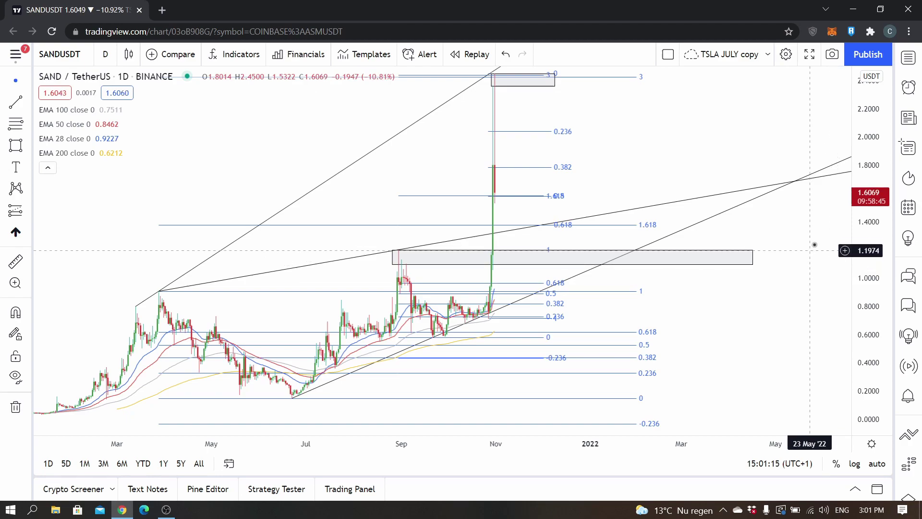
left_click_drag(679, 148, 650, 168)
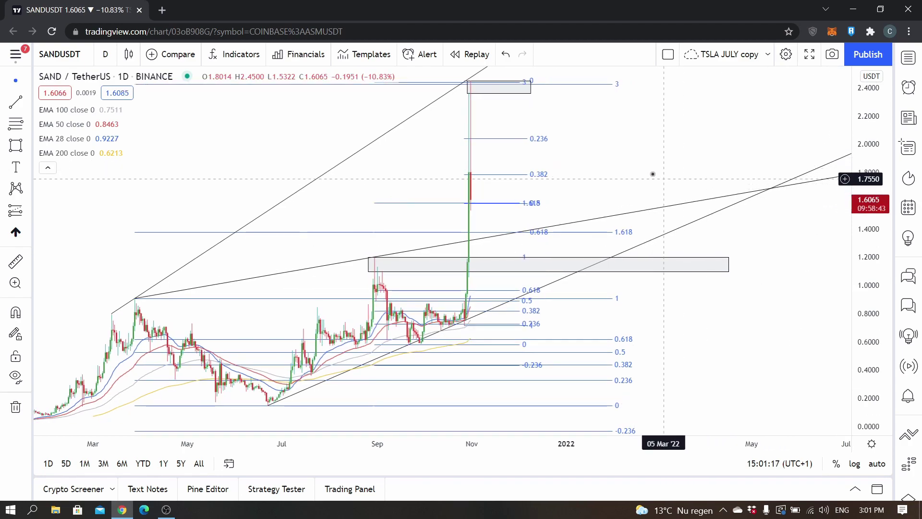
left_click_drag(860, 192, 842, 210)
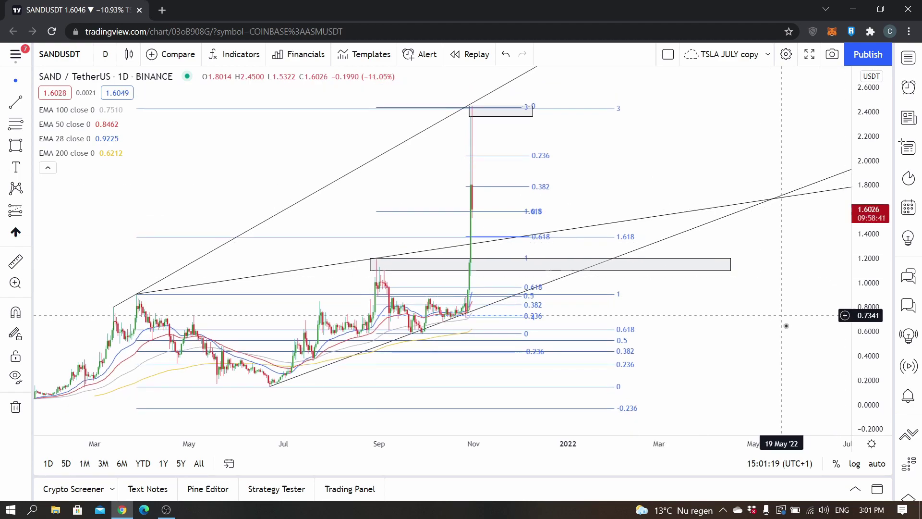
left_click_drag(778, 292, 741, 257)
left_click(106, 56)
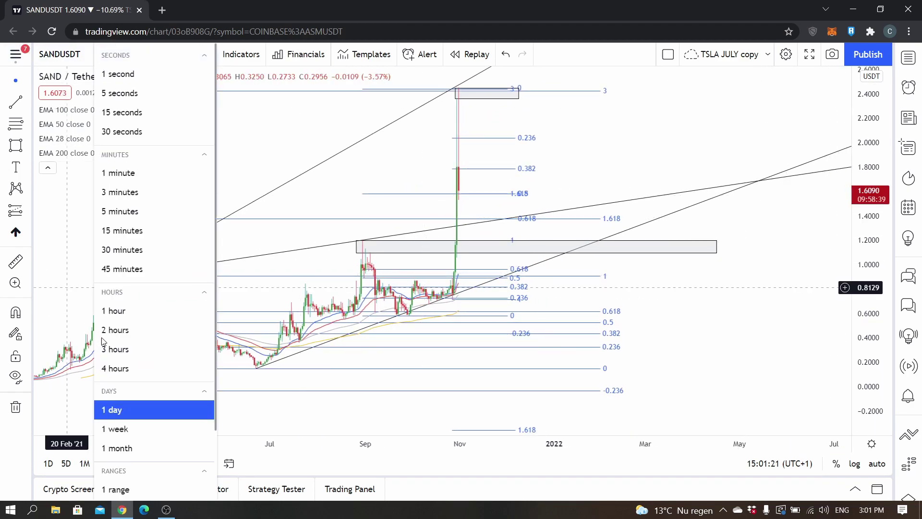
left_click(150, 367)
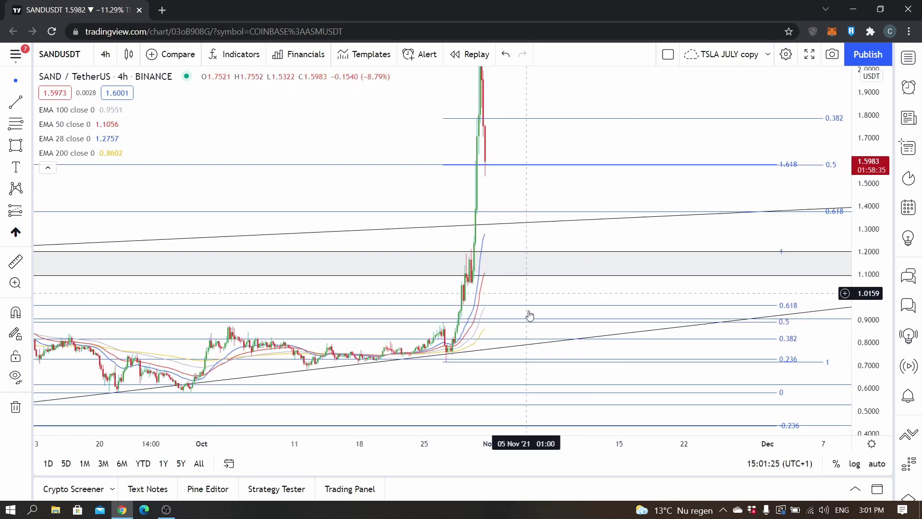
Pan the 4h chart so the late-October spike sits left of centre with empty space right
left_click_drag(486, 350, 449, 373)
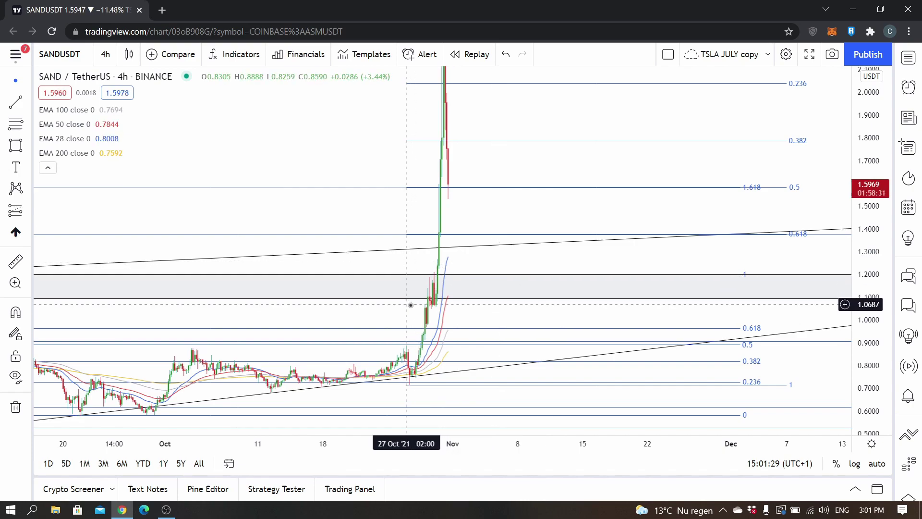
left_click_drag(355, 275, 349, 292)
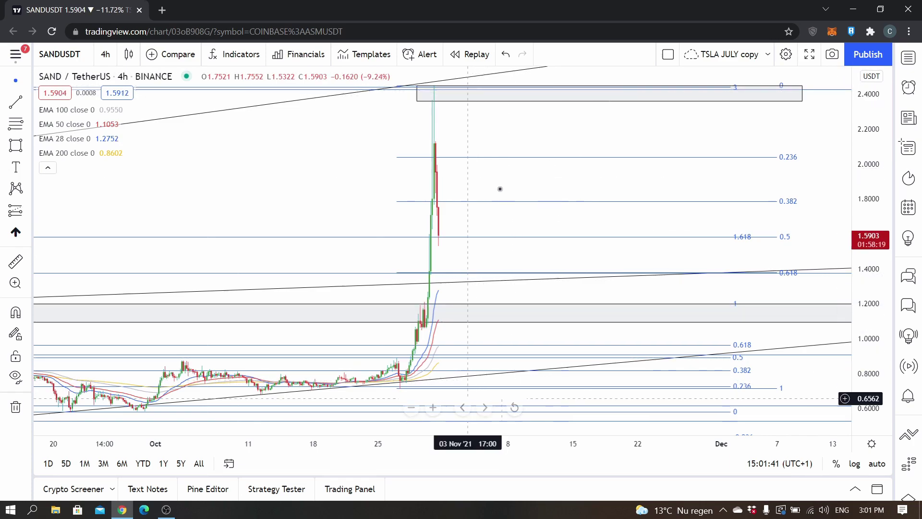
left_click_drag(313, 187, 253, 192)
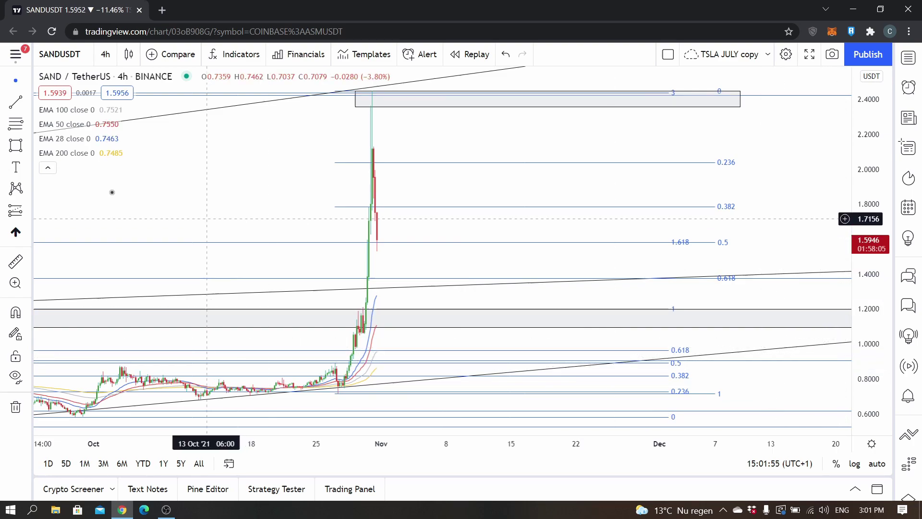
Draw a green path arrow rising from about 1.38 to the 0.382 level near 1.8
left_click(28, 166)
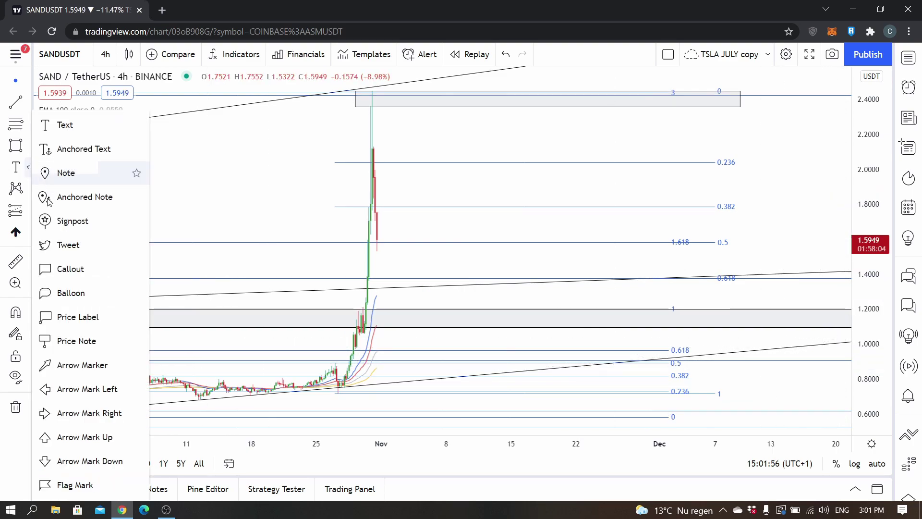
left_click(28, 145)
left_click(62, 241)
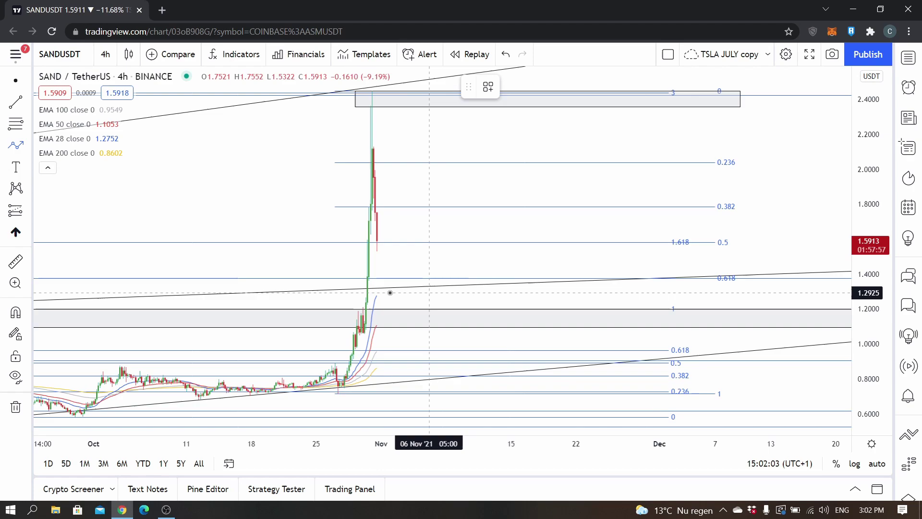
left_click(387, 277)
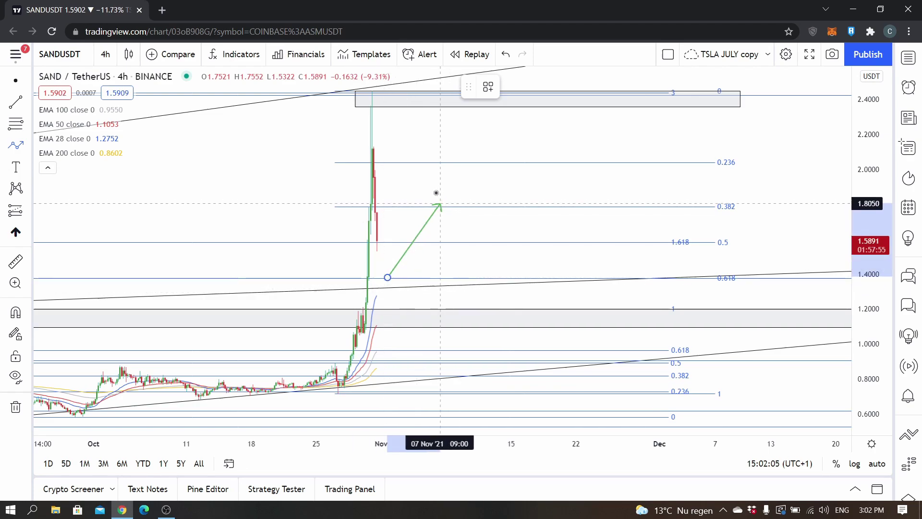
double_click(421, 206)
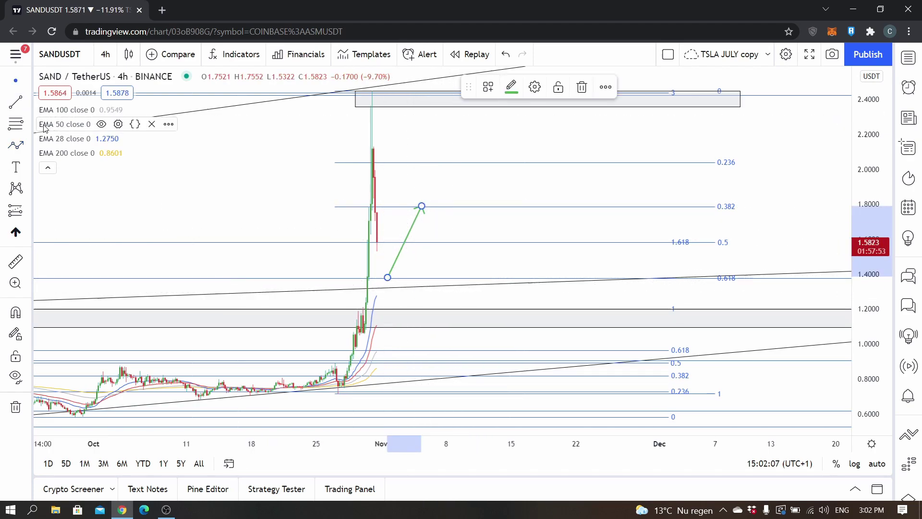
Draw a small rectangle around 1.37 at the base of the arrow
left_click(28, 124)
left_click(28, 145)
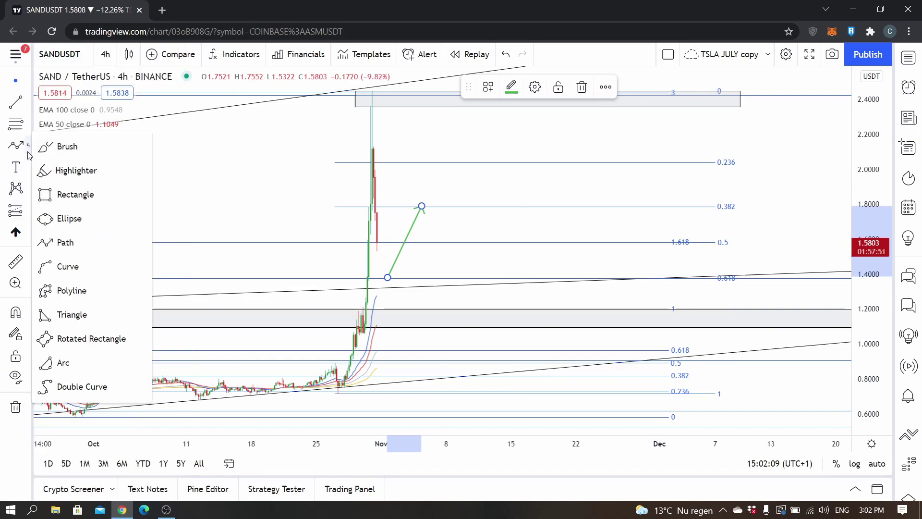
left_click(76, 194)
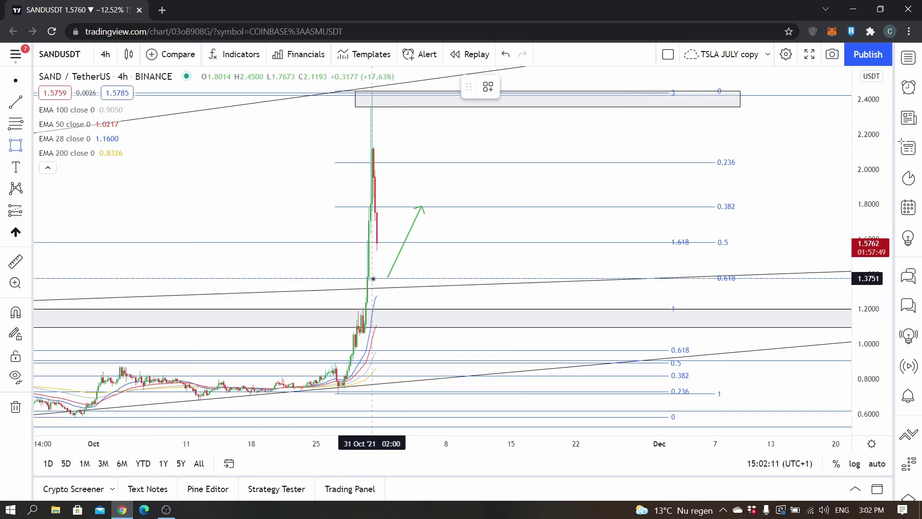
left_click(373, 278)
left_click(446, 284)
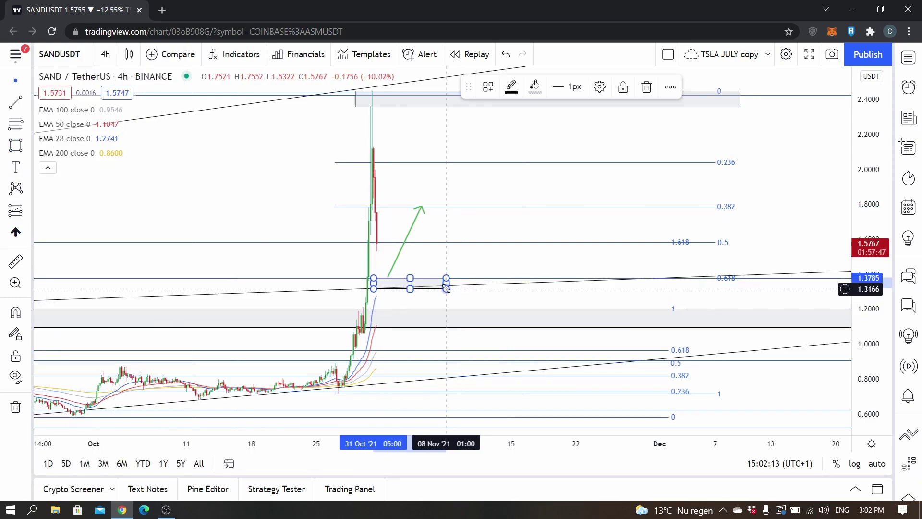
left_click(491, 253)
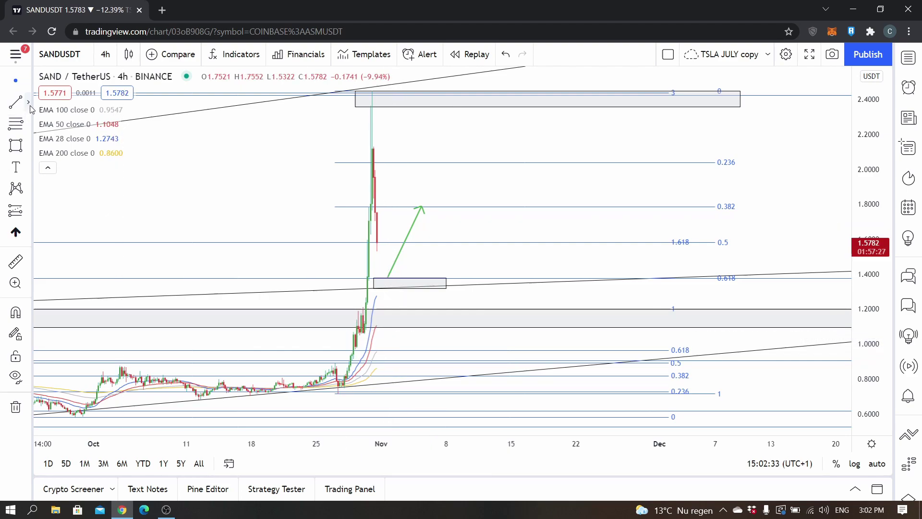
Draw a second, longer green path arrow from about 1.05 up to the 0.382 level
left_click(28, 125)
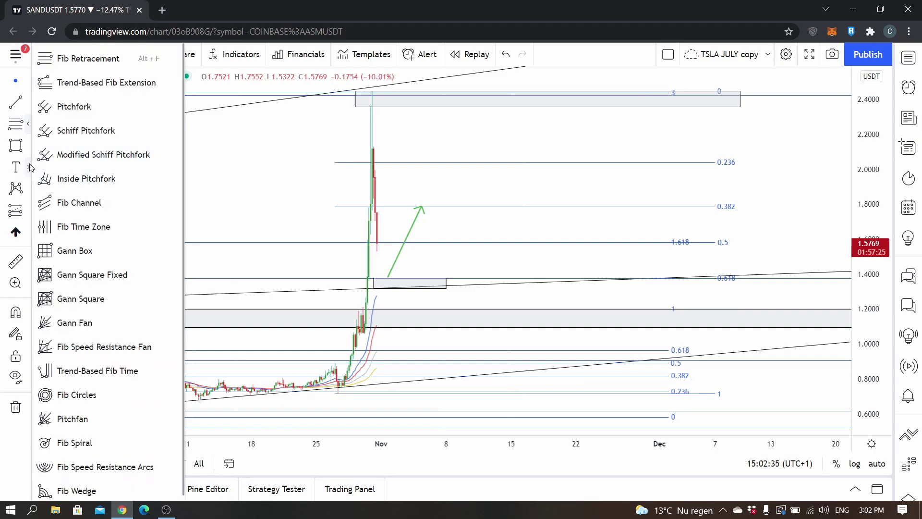
left_click(28, 145)
left_click(65, 242)
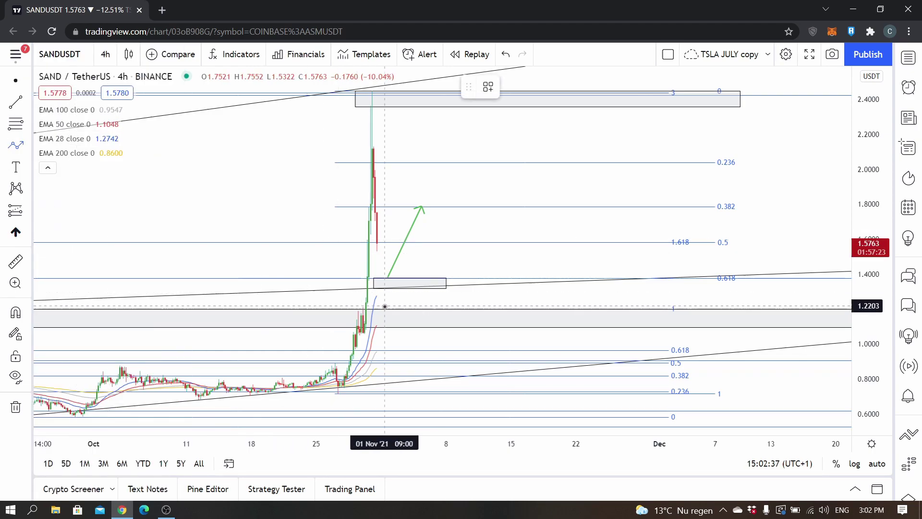
left_click(384, 334)
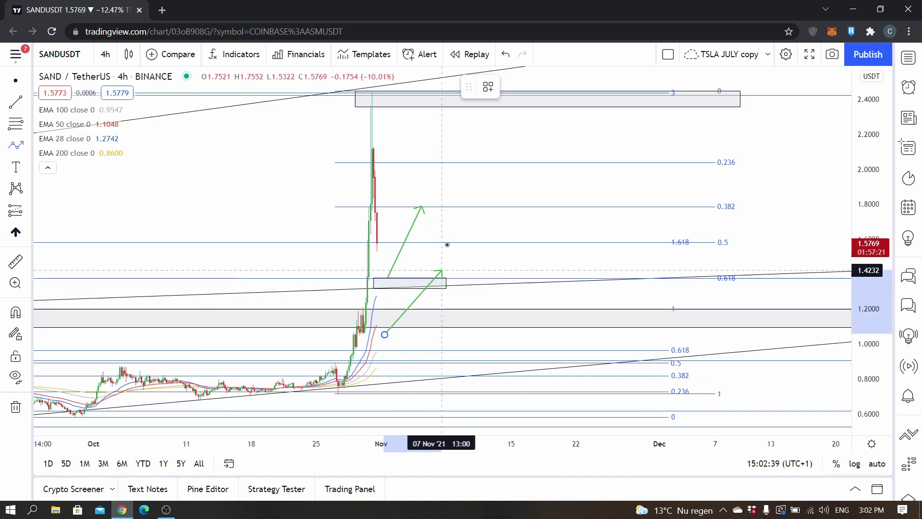
double_click(455, 209)
left_click(486, 226)
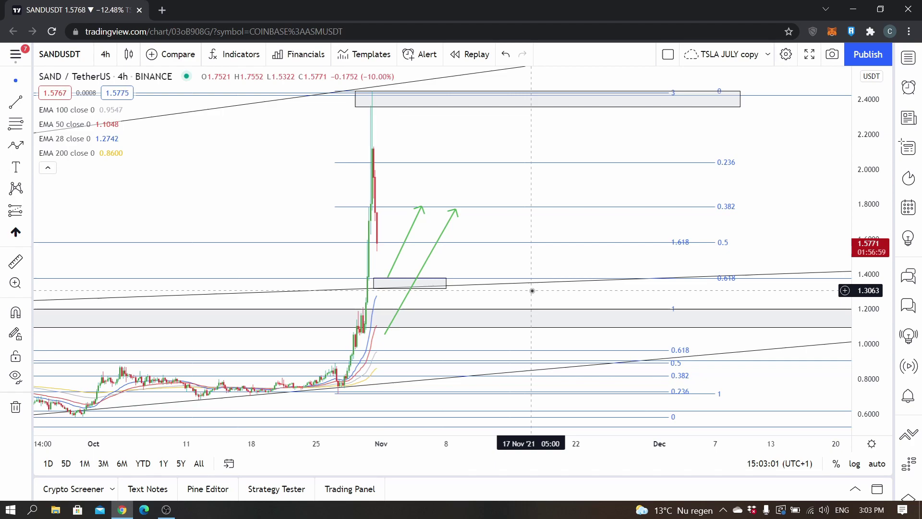
Compress the price scale and check the small box, second arrow and grey support band
left_click_drag(865, 211, 865, 230)
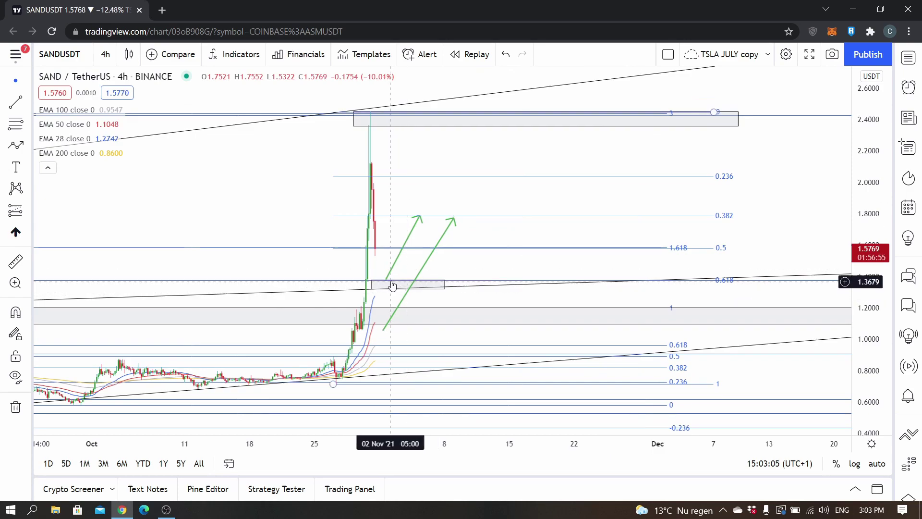
left_click(393, 284)
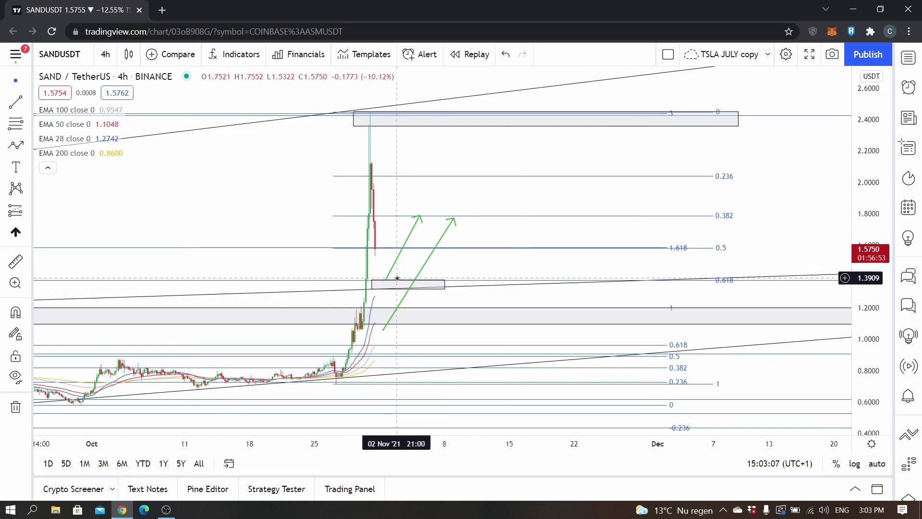
left_click(385, 280)
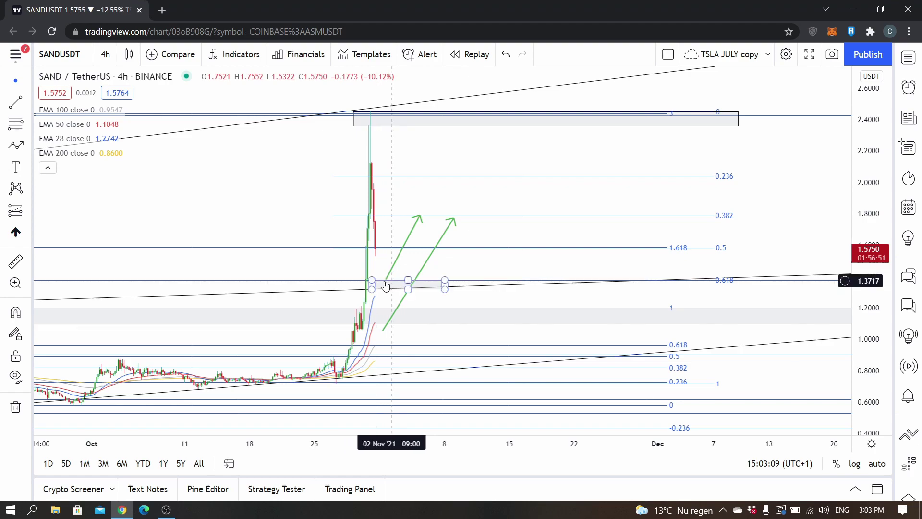
left_click(407, 325)
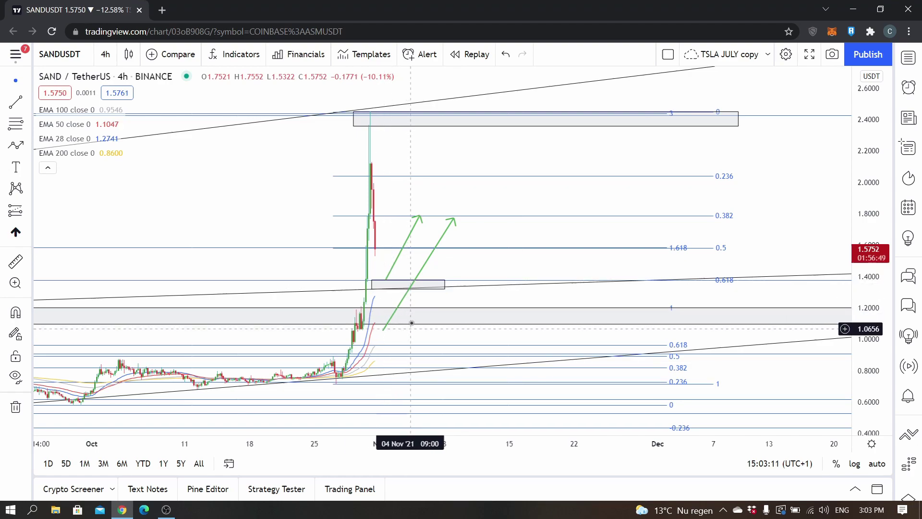
left_click(416, 312)
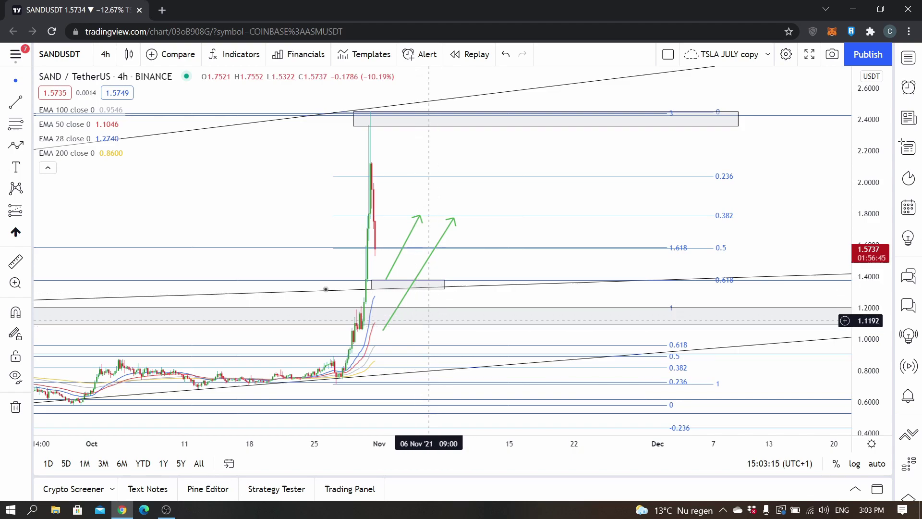
left_click(17, 147)
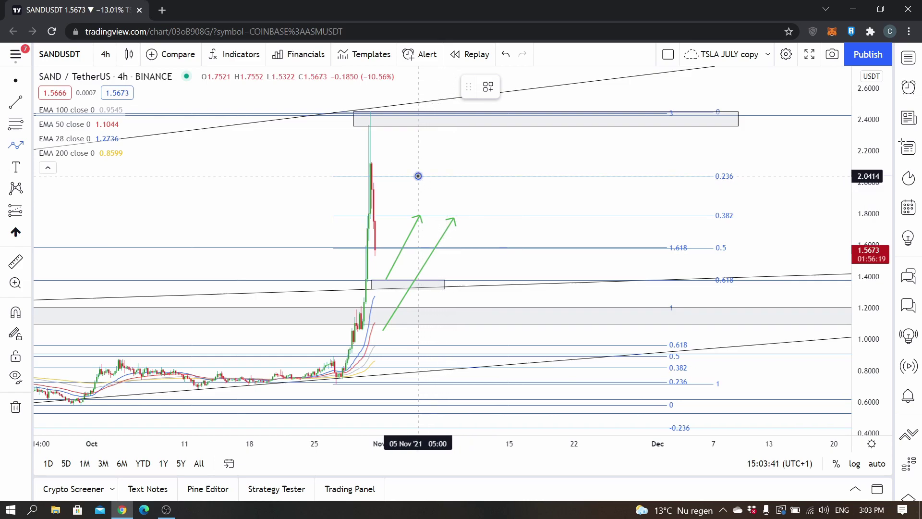
Draw a green zigzag path swinging between the 0.236 level and the support zone
mouse_move(419, 176)
left_mouse_down()
mouse_move(447, 323)
mouse_move(447, 283)
mouse_move(447, 309)
left_mouse_up()
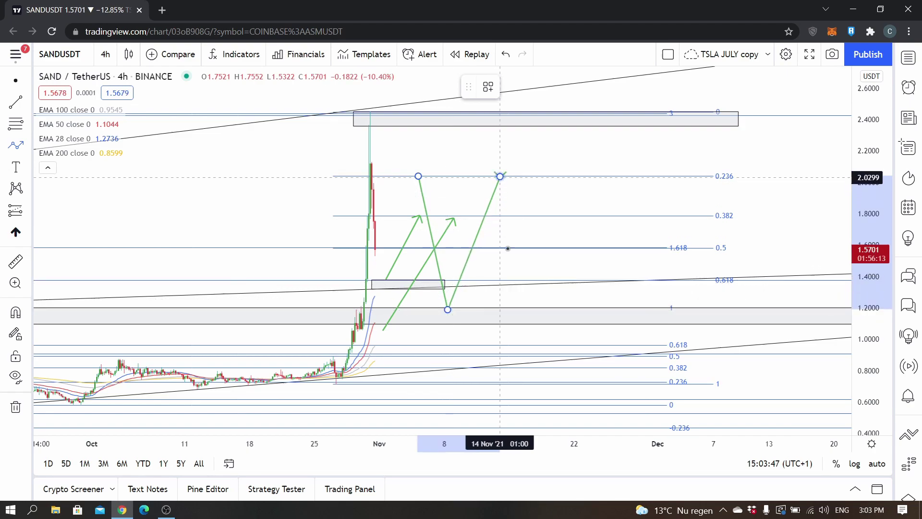
left_click(500, 175)
left_click(519, 284)
left_click(562, 174)
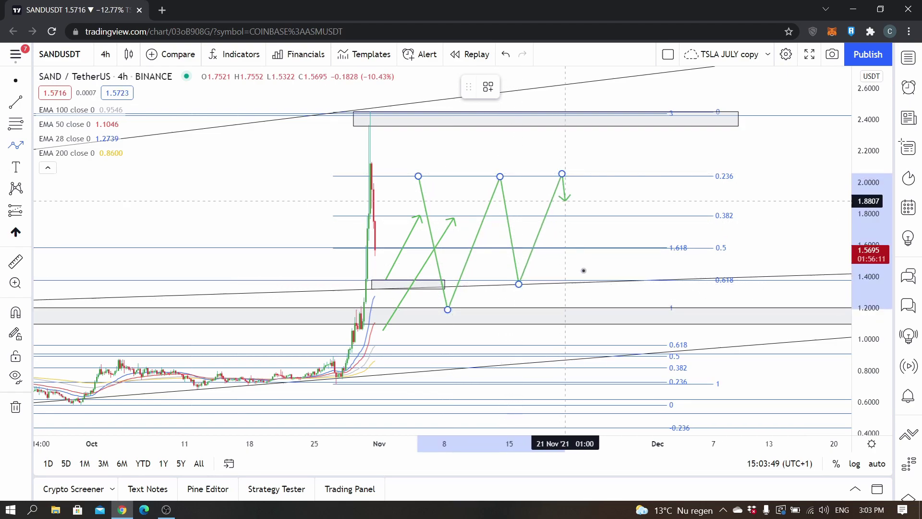
double_click(583, 278)
left_click(583, 256)
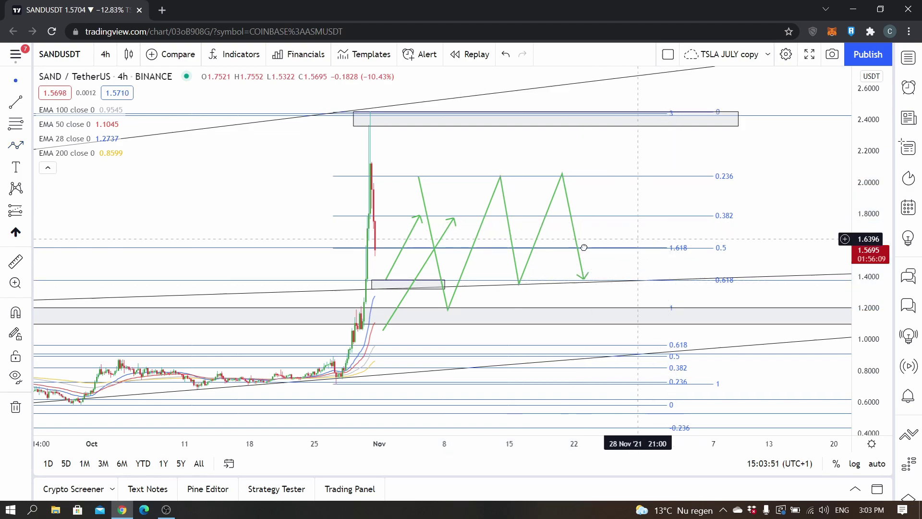
Pan the chart left and down to bring the 3.0 box into view
left_click_drag(584, 247, 463, 262)
left_click_drag(749, 216, 747, 259)
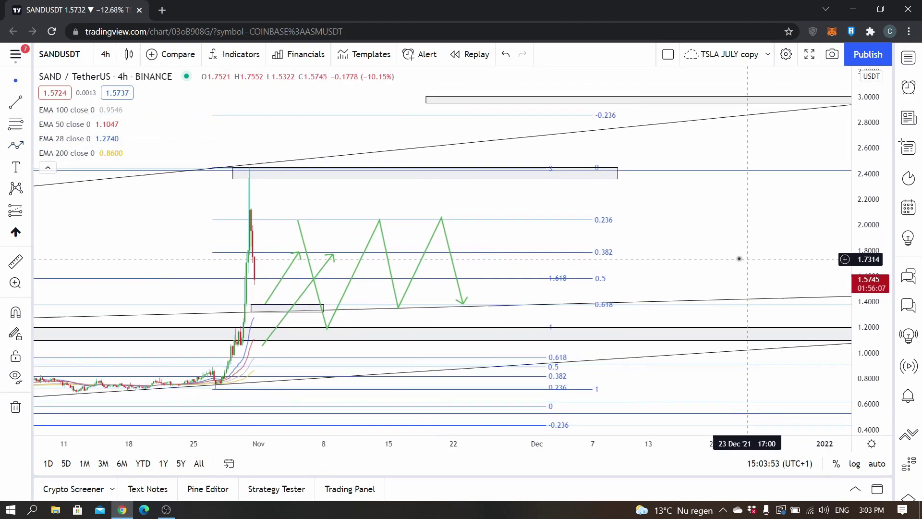
left_click(425, 329)
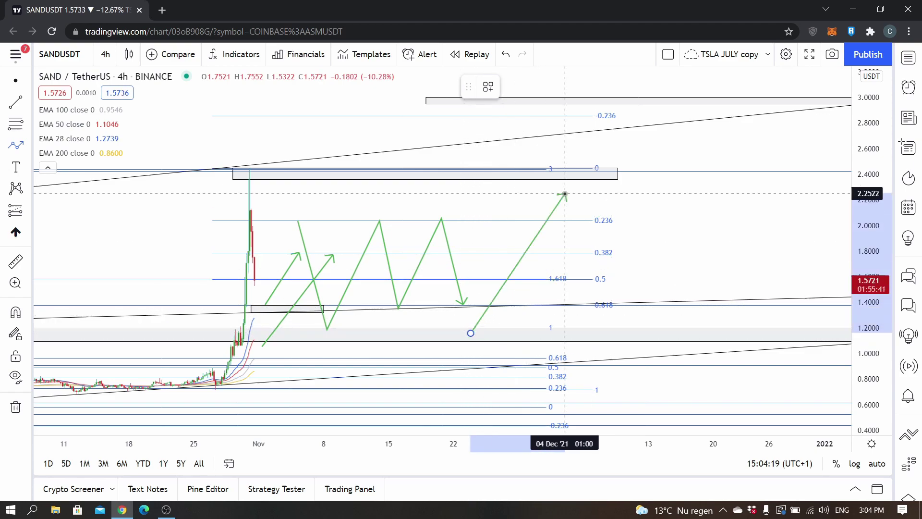
Extend the path past the 2.4 box, dip near 2.15, then climb through 3.0 toward 3.2
left_click(527, 169)
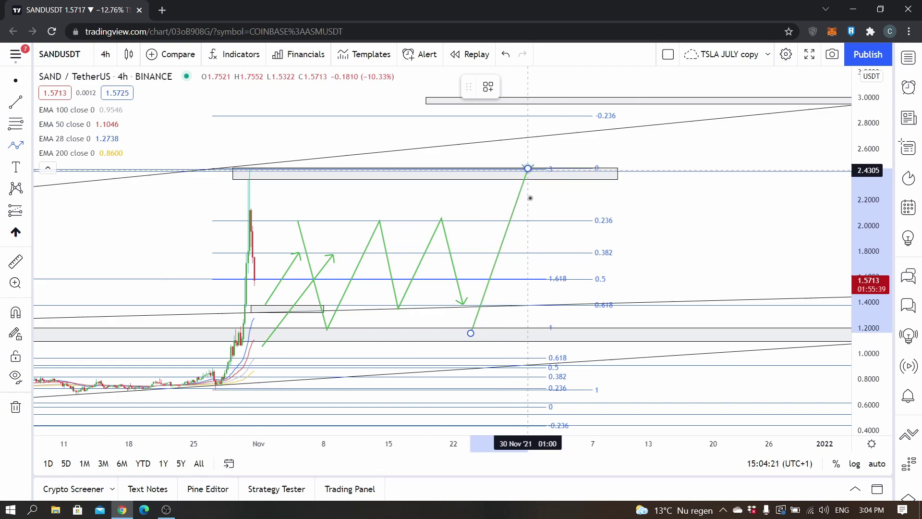
left_click(534, 204)
left_click(569, 96)
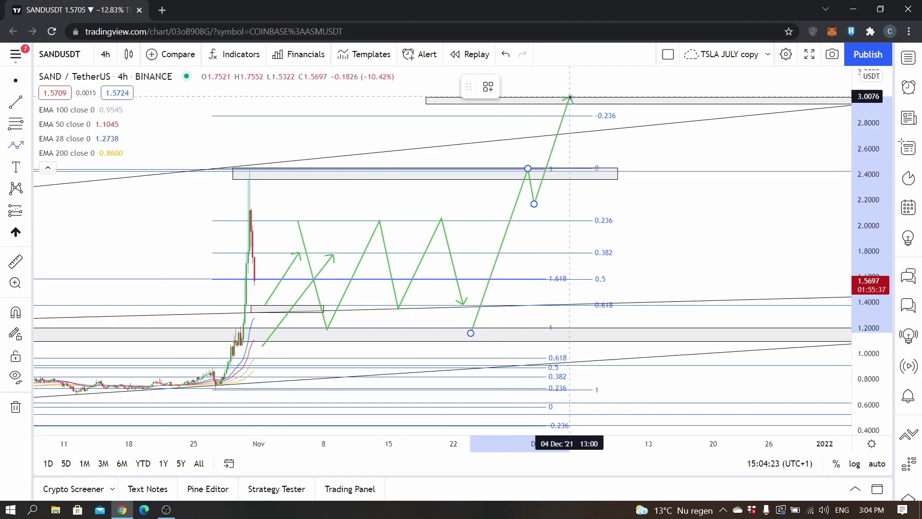
left_click(581, 131)
double_click(606, 76)
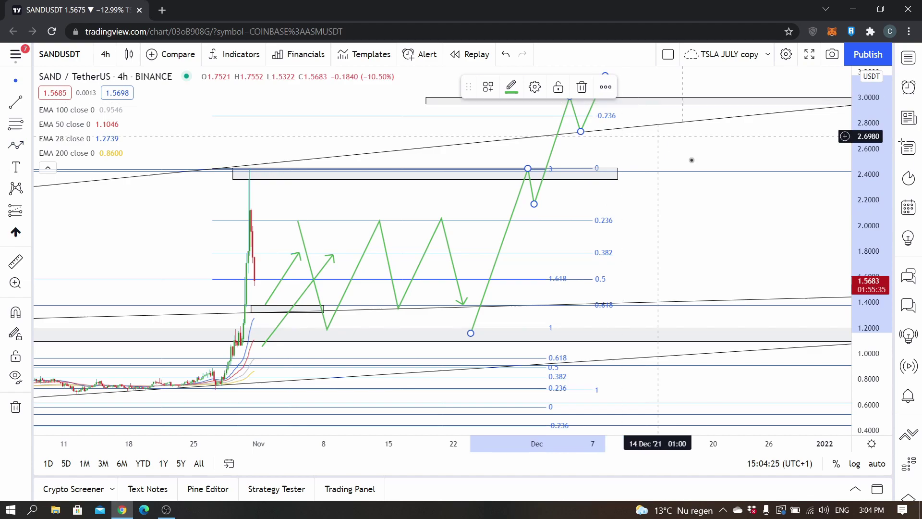
left_click_drag(522, 174, 503, 193)
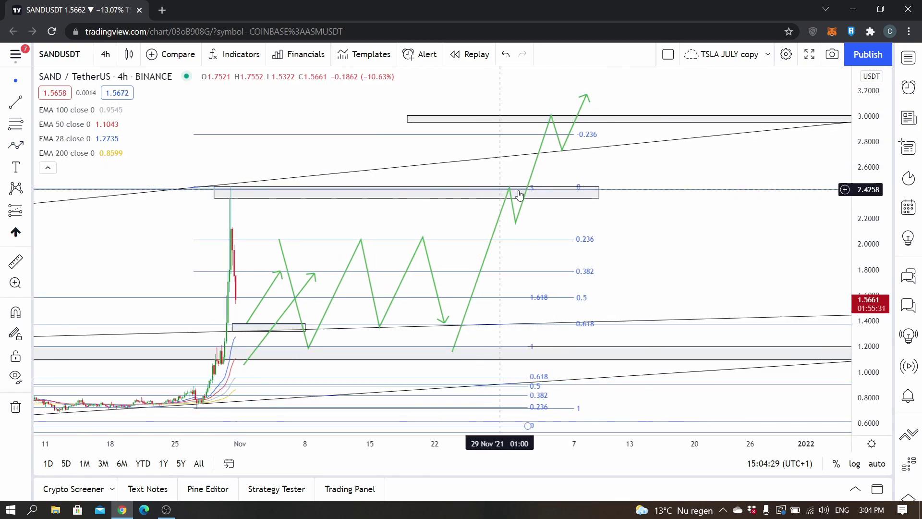
left_click_drag(608, 191, 561, 239)
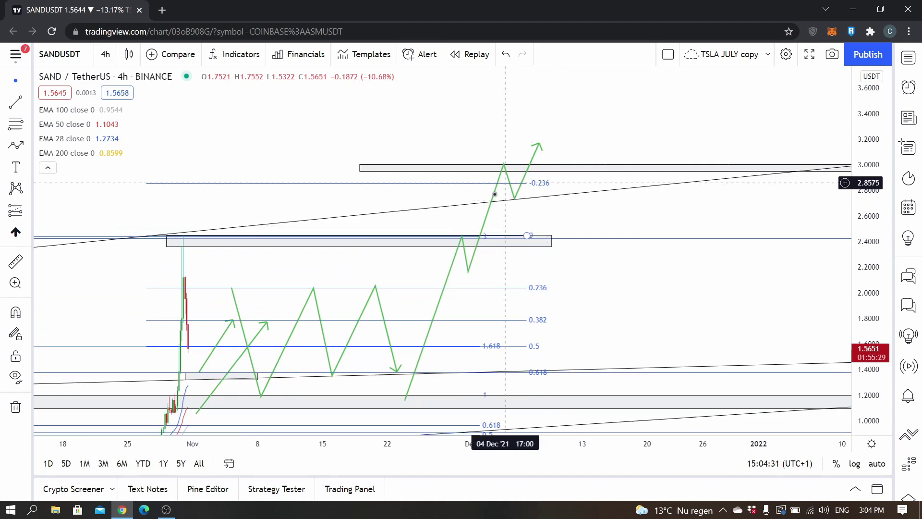